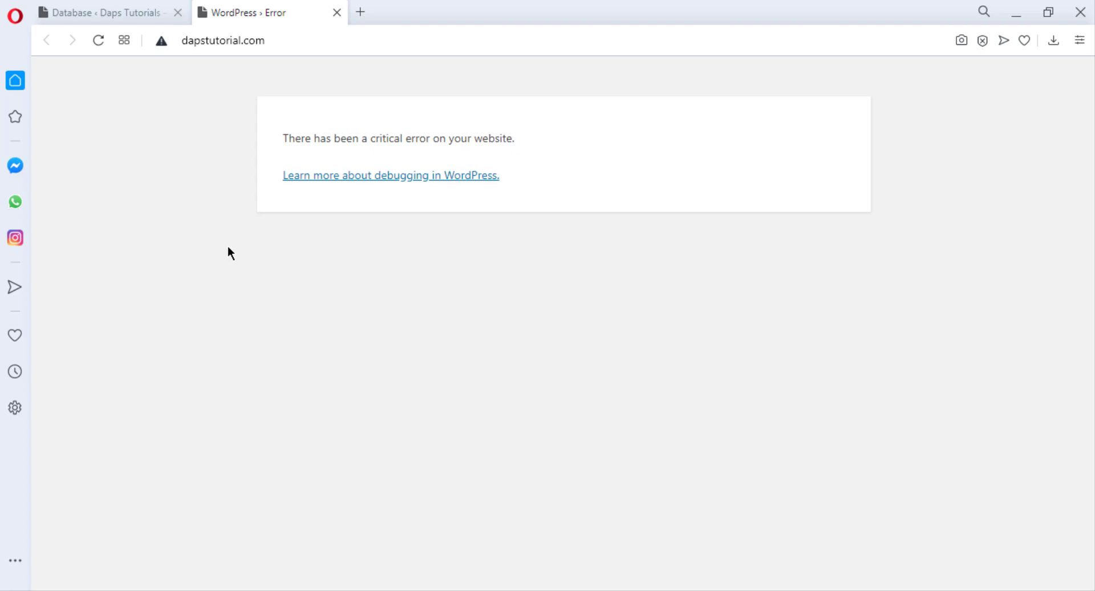
# Open the live site from the WordPress admin in a new tab and compare it with the existing critical error page.
pyautogui.click(117, 12)
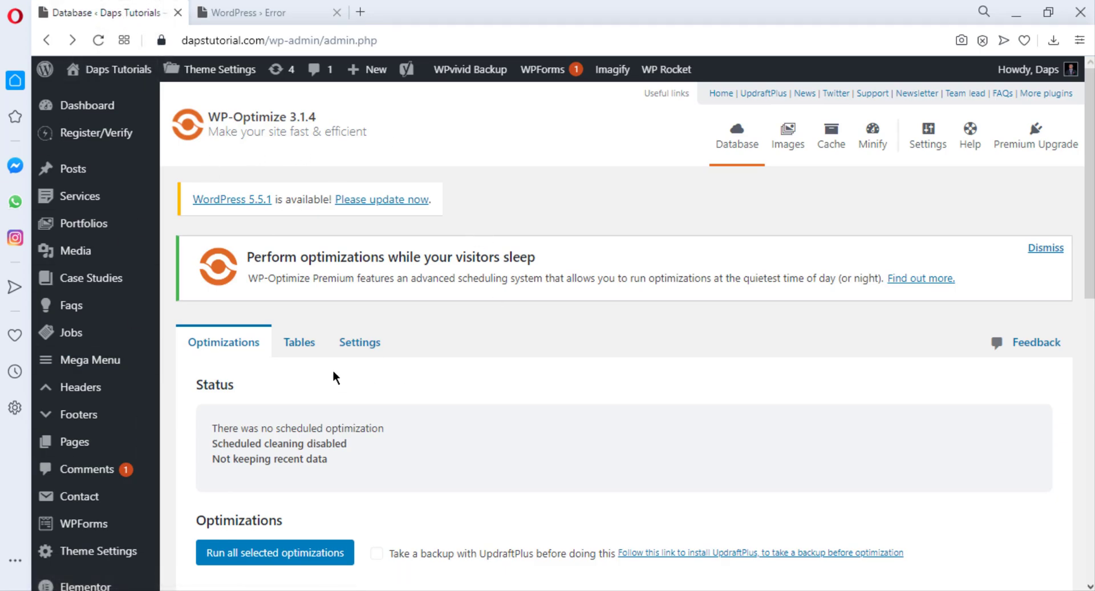
pyautogui.scroll(-10, 415, 275)
pyautogui.scroll(4, 358, 368)
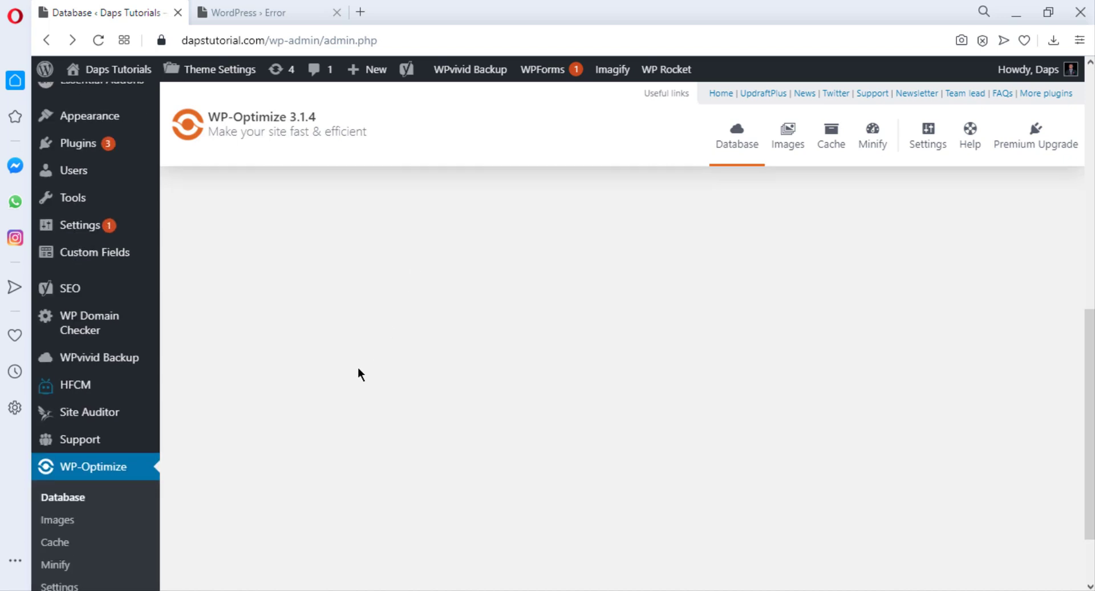
pyautogui.scroll(5, 359, 374)
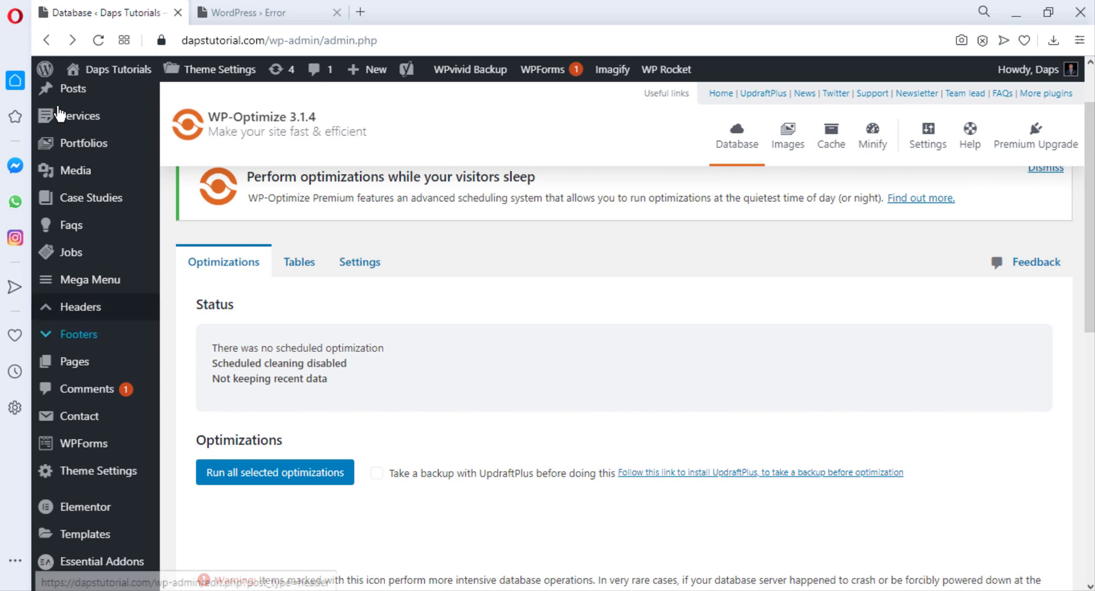
pyautogui.moveTo(107, 81)
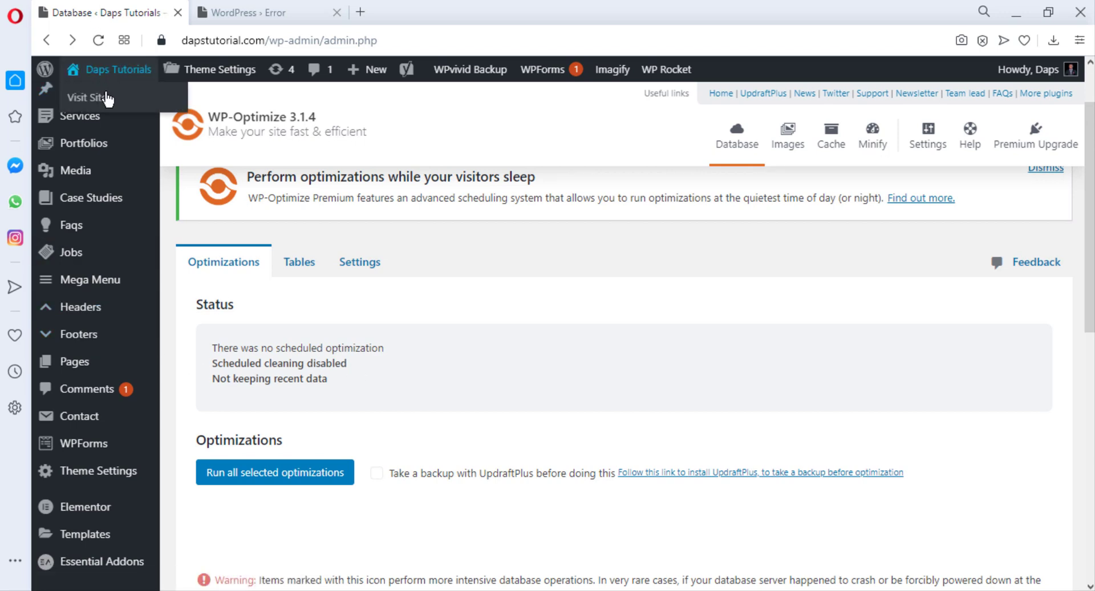
pyautogui.rightClick(91, 97)
pyautogui.click(168, 111)
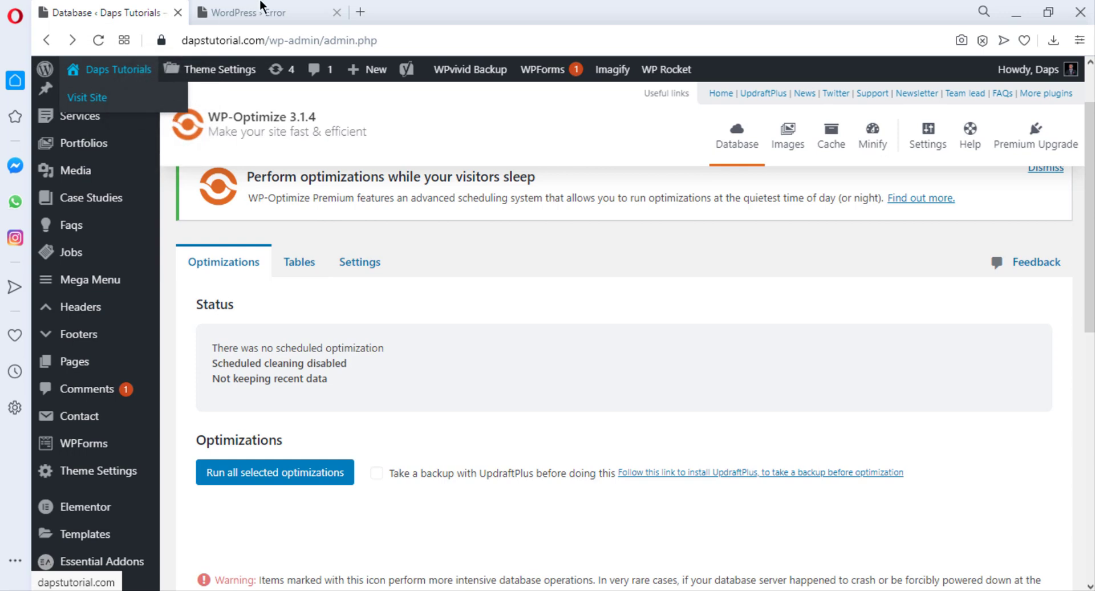
pyautogui.click(275, 12)
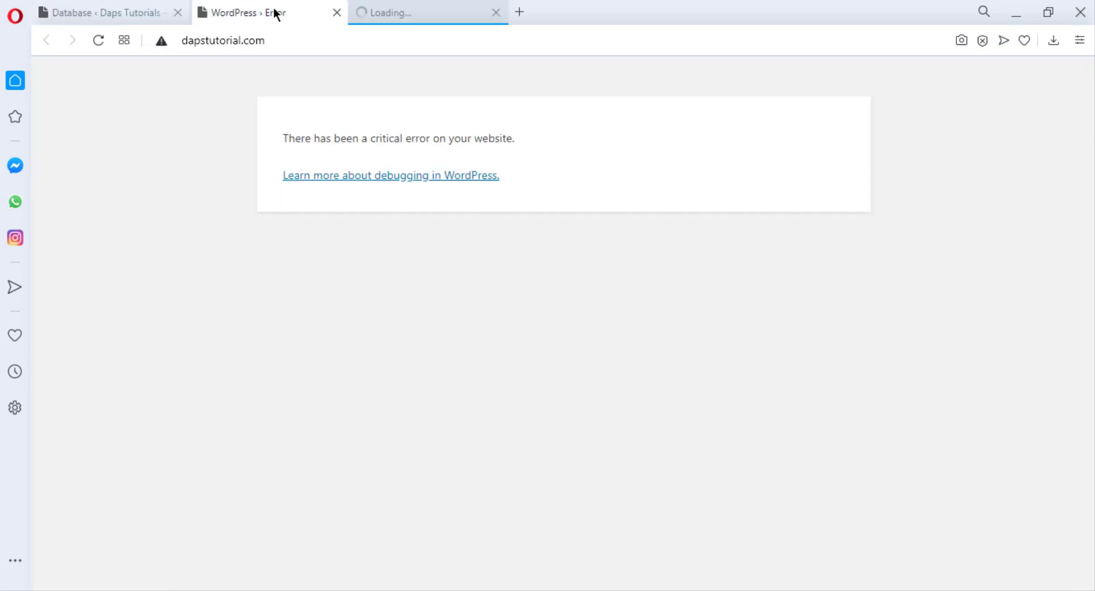
pyautogui.click(408, 11)
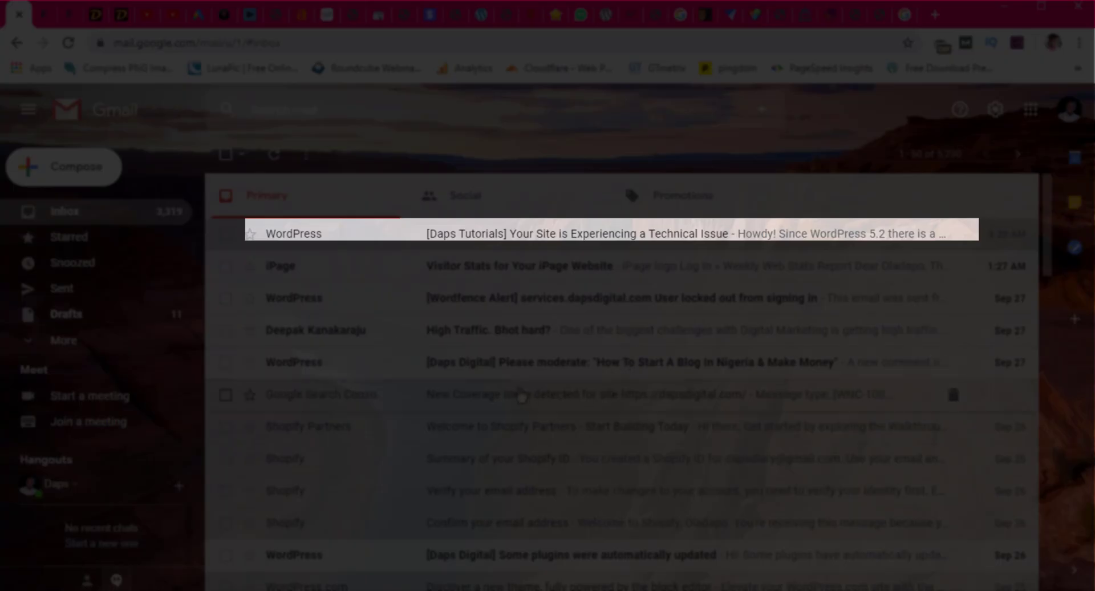
# In Gmail, open the WordPress email "[Daps Tutorials] Your Site is Experiencing a Technical Issue" and read it.
pyautogui.scroll(-3, 517, 365)
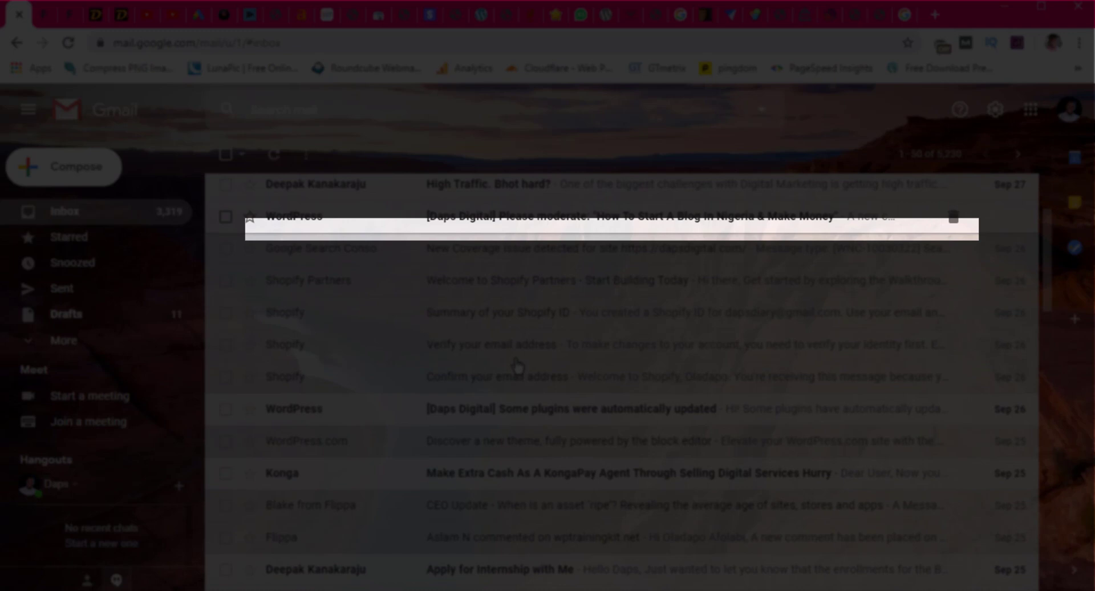
pyautogui.scroll(3, 518, 365)
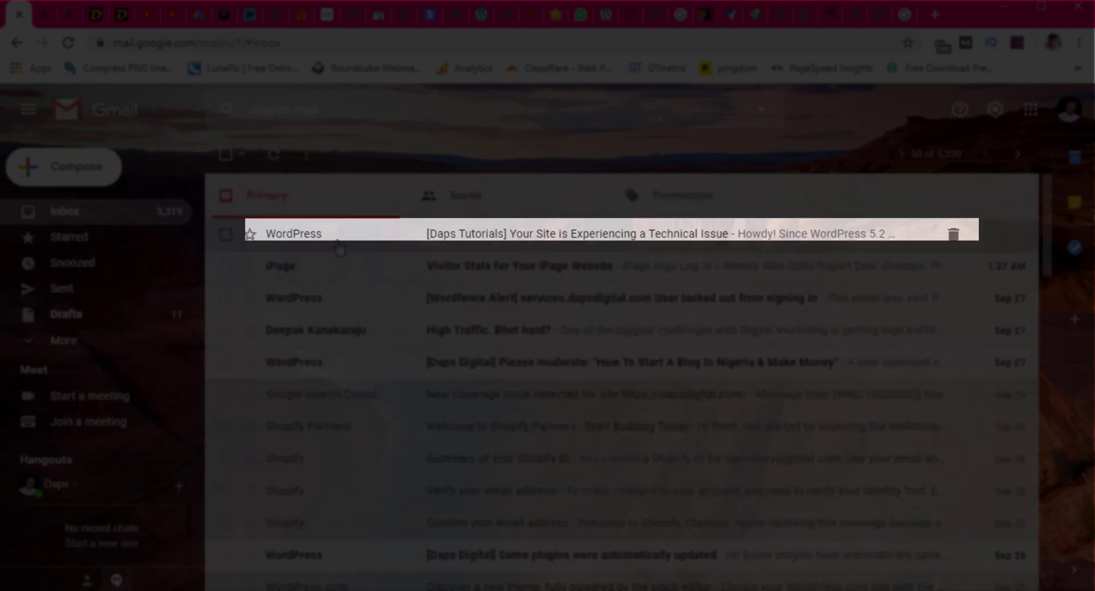
pyautogui.click(512, 234)
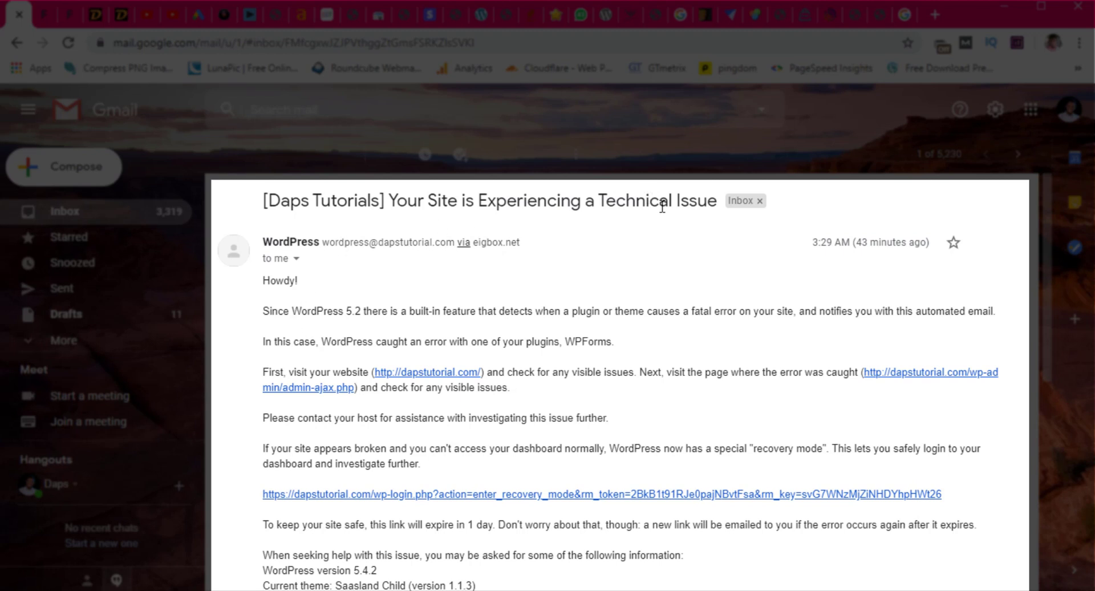
pyautogui.scroll(-2, 302, 328)
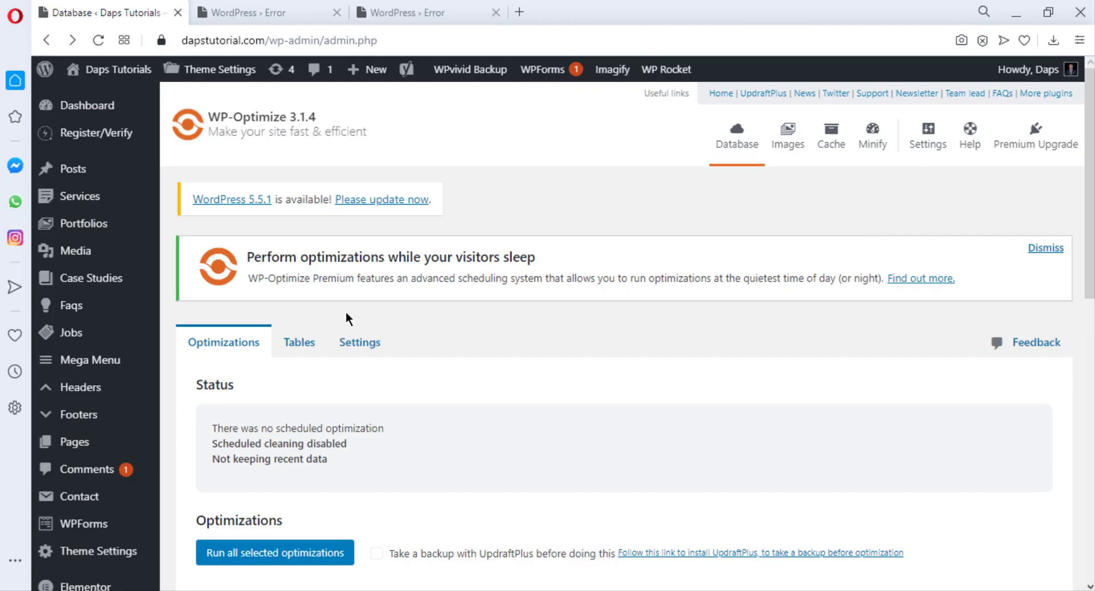
# Switch to the WordPress admin and open the Dashboard home page.
pyautogui.moveTo(90, 106)
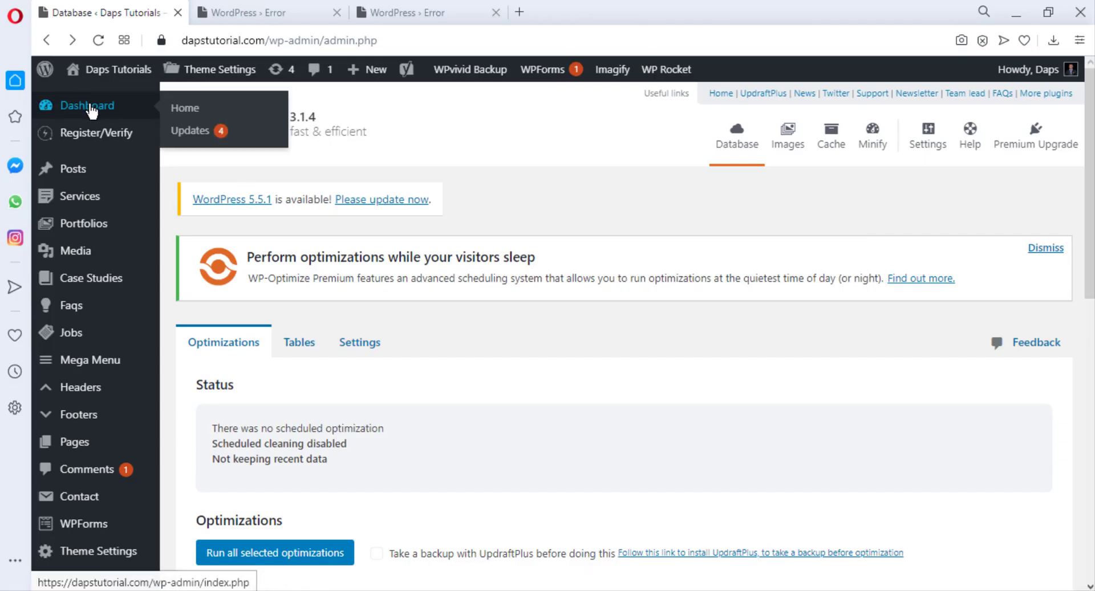
pyautogui.click(184, 107)
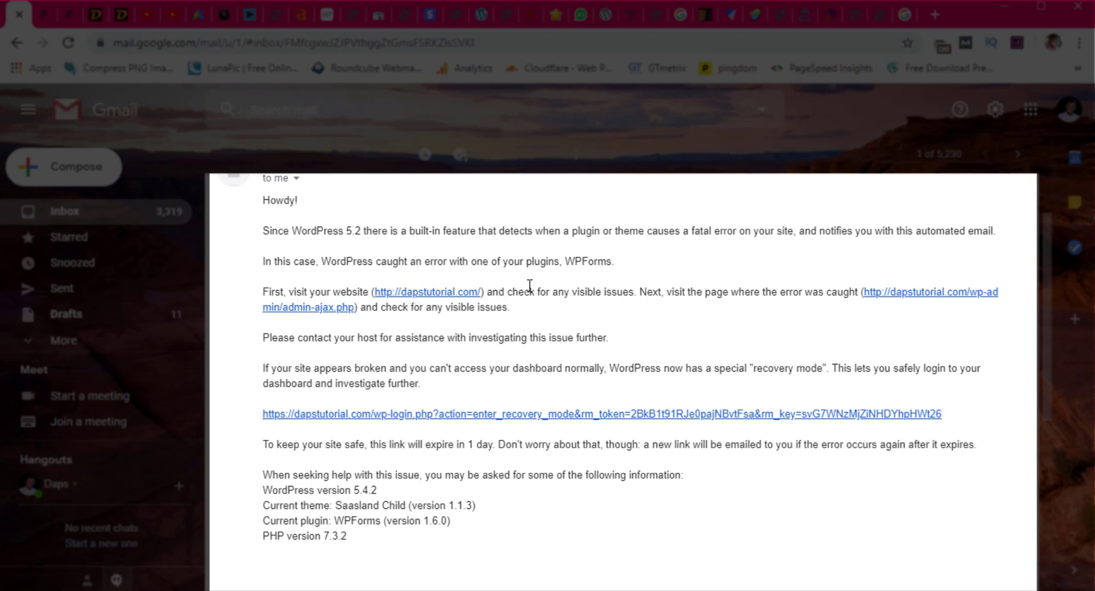
# Open the recovery mode login link from the WordPress email in Gmail in a new window.
pyautogui.scroll(-2, 524, 288)
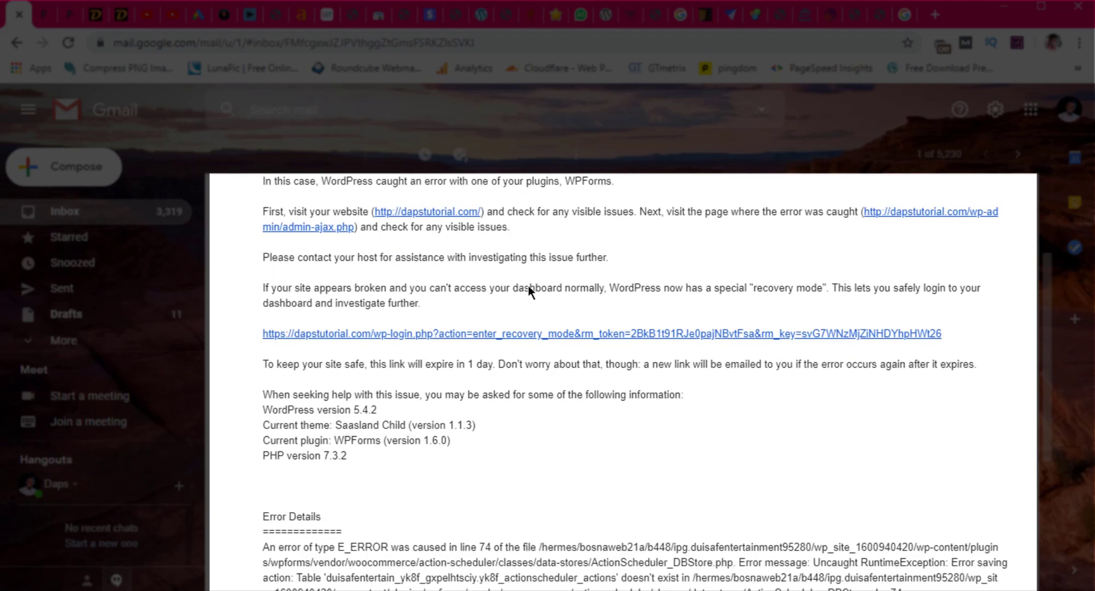
pyautogui.rightClick(553, 335)
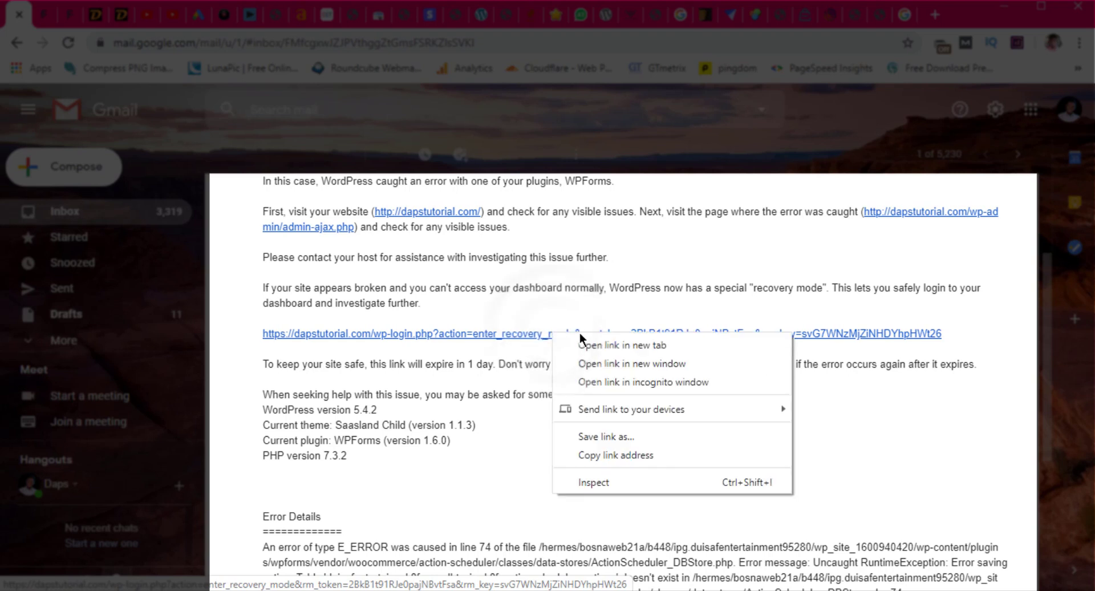
pyautogui.click(614, 364)
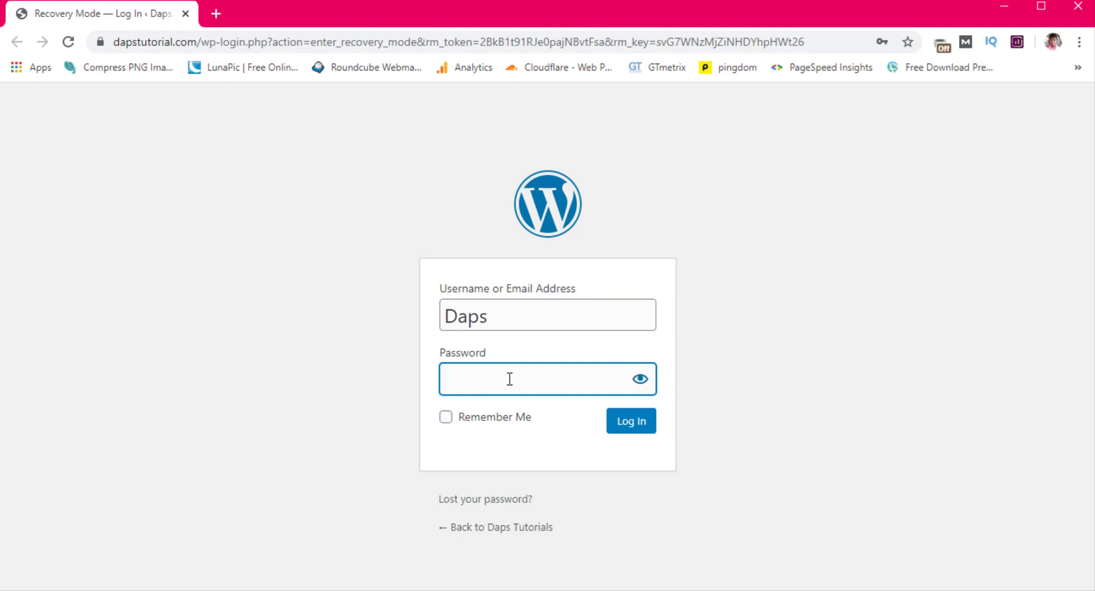
# Log in to recovery mode with the account password and dismiss the browser's offer to save it.
pyautogui.click(509, 379)
pyautogui.click(516, 416)
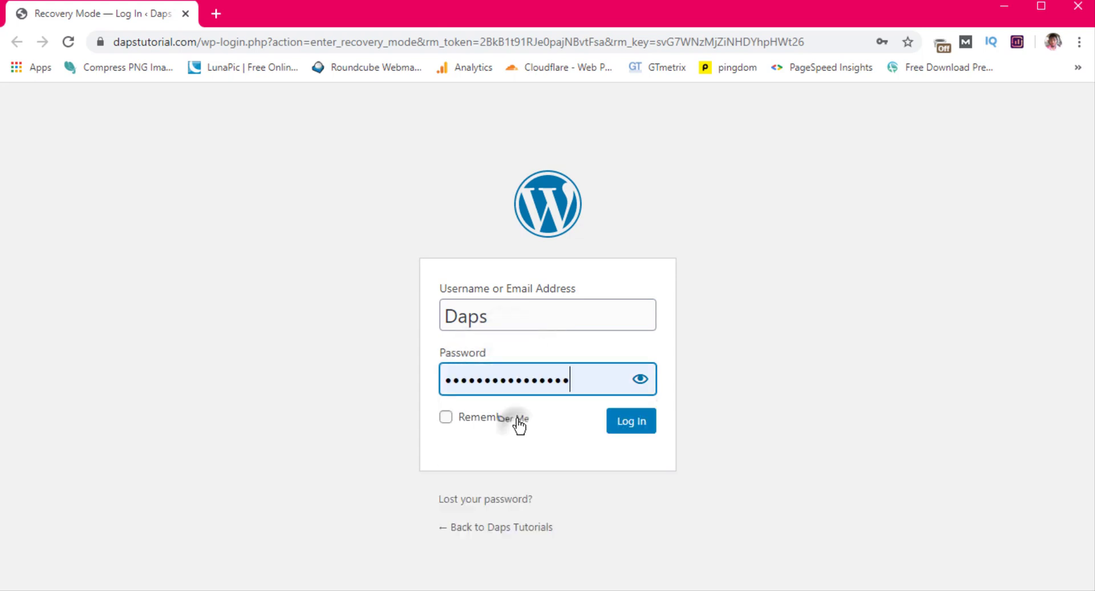
pyautogui.click(641, 425)
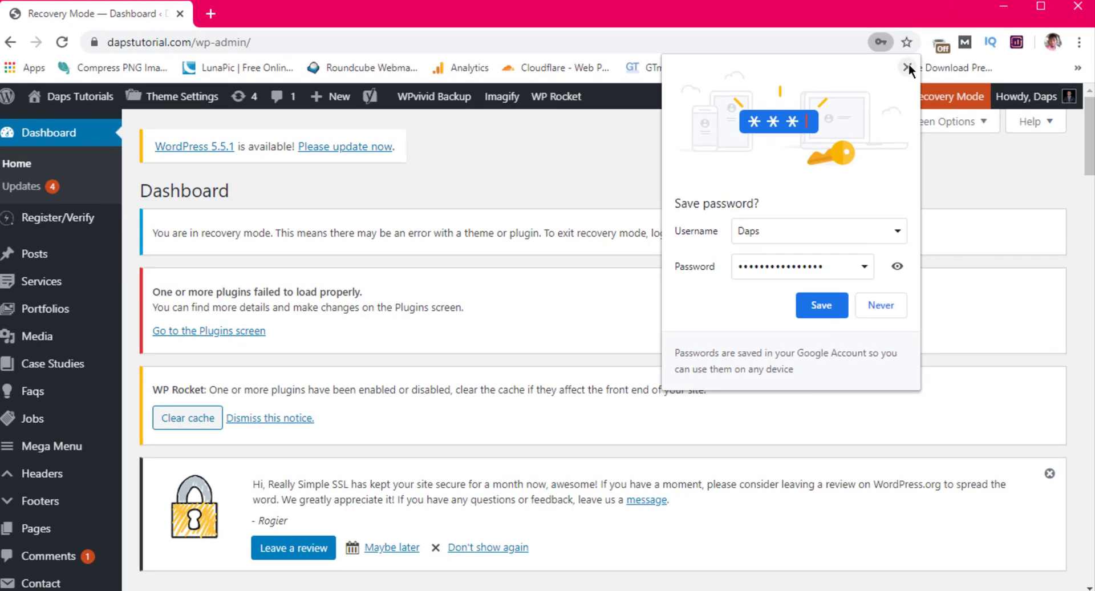
pyautogui.click(908, 66)
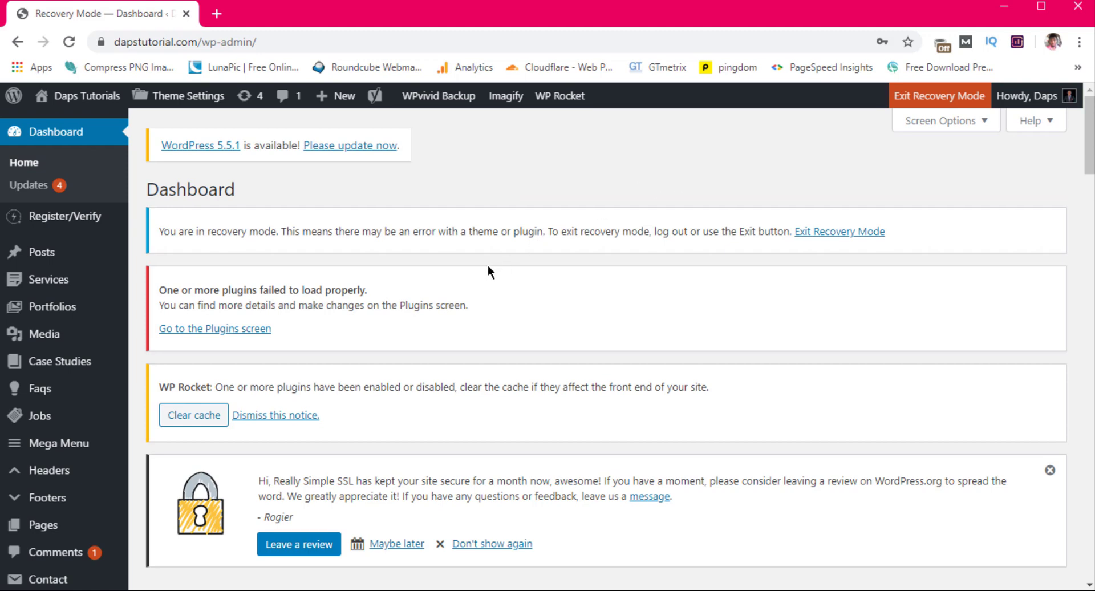
# Open the list of installed plugins from the recovery mode dashboard.
pyautogui.scroll(-5, 488, 268)
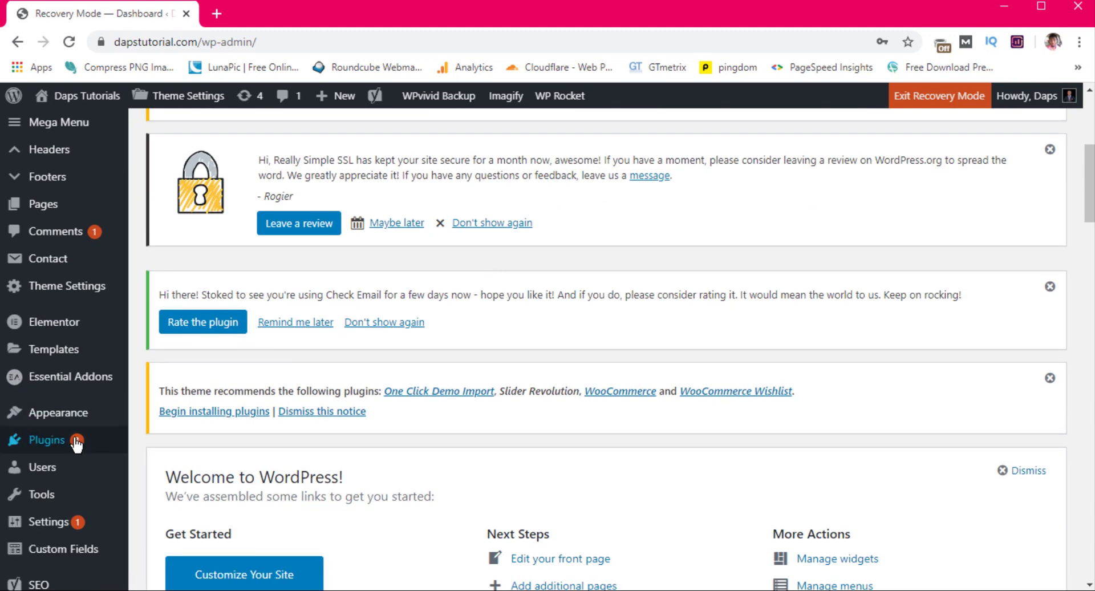
pyautogui.moveTo(57, 440)
pyautogui.click(164, 444)
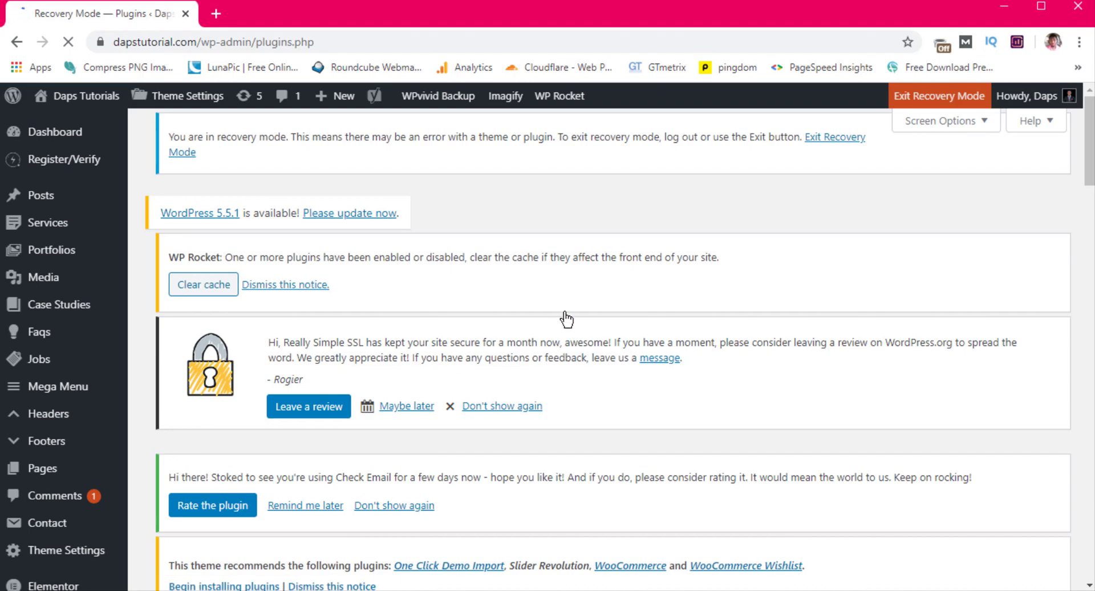
# Find the paused WPForms plugin in the list, review its error details and deactivate it.
pyautogui.scroll(-6, 564, 318)
pyautogui.scroll(-15, 564, 317)
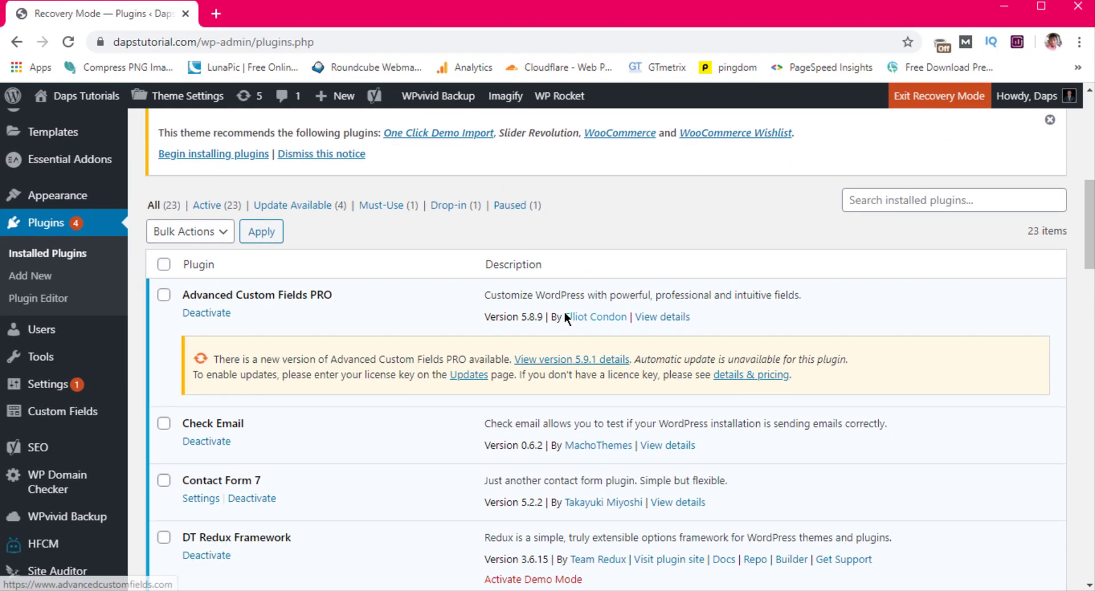
pyautogui.scroll(-8, 566, 318)
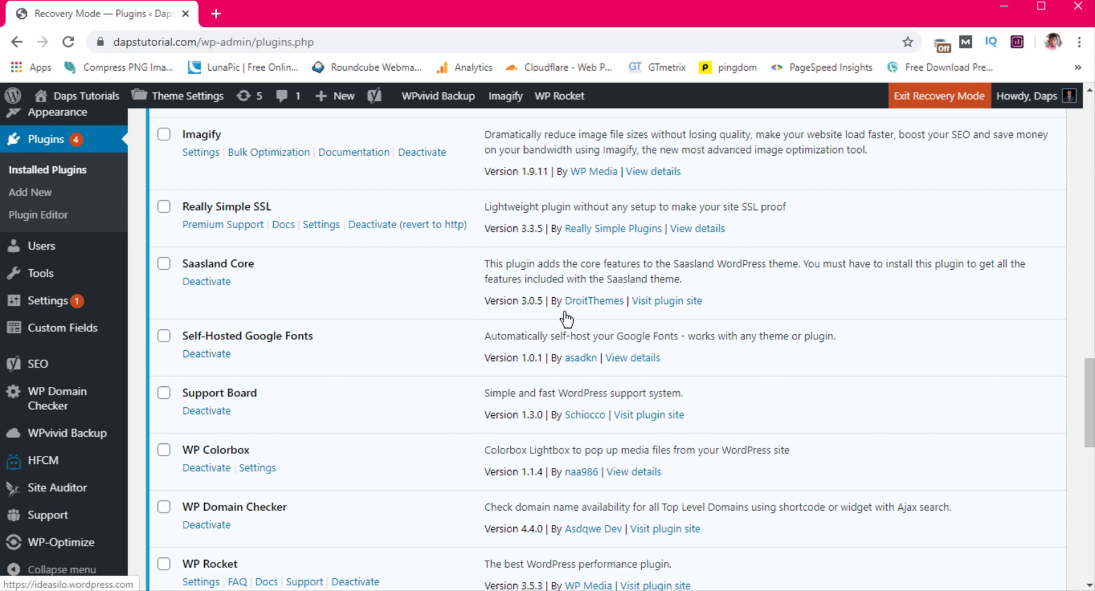
pyautogui.scroll(-3, 566, 319)
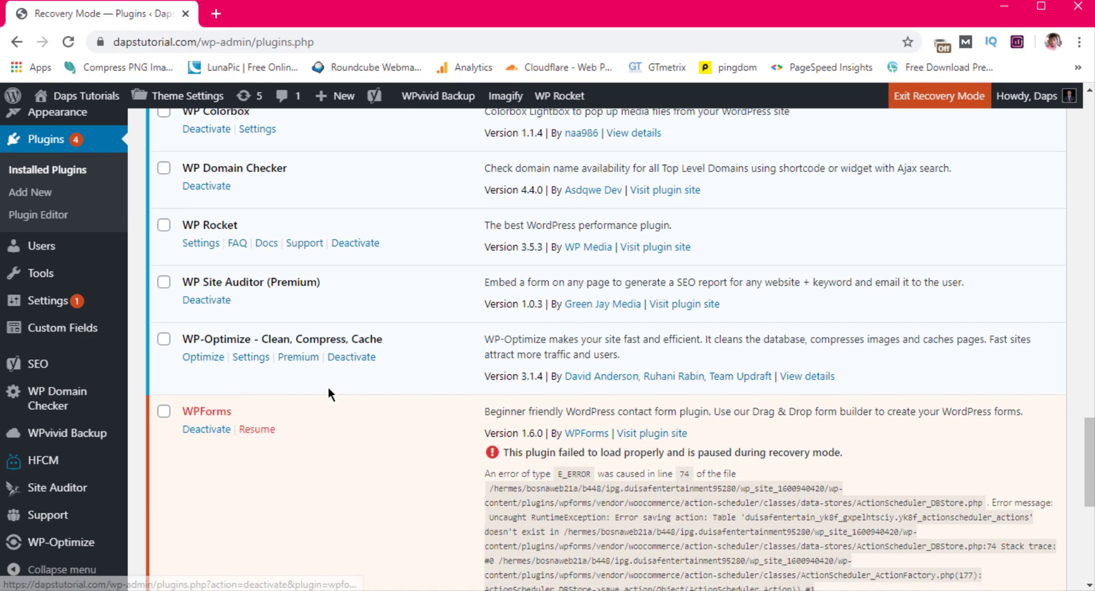
pyautogui.scroll(-3, 327, 386)
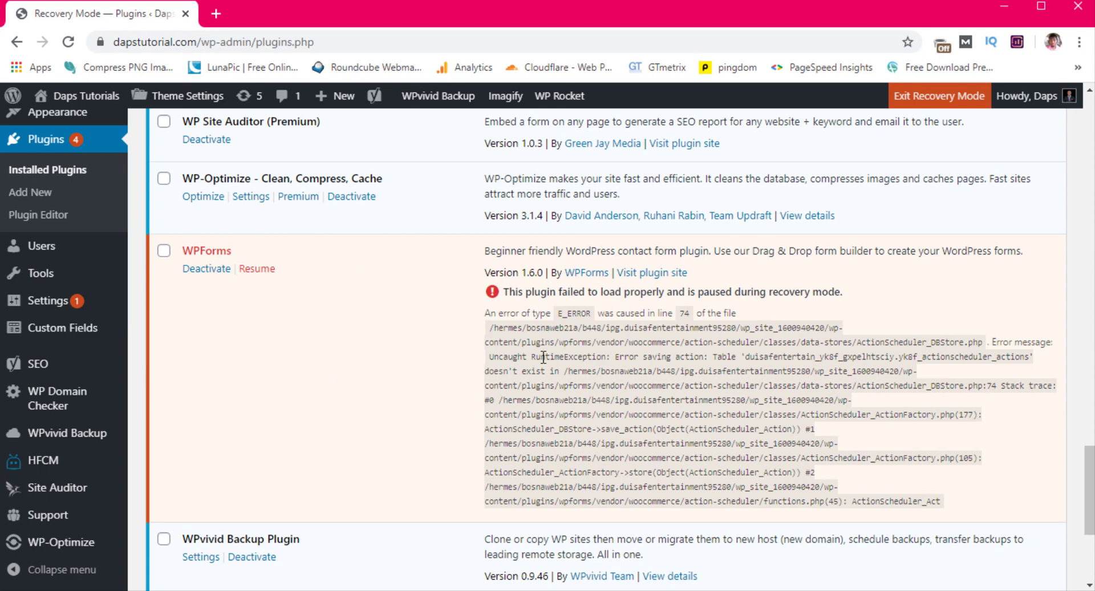
pyautogui.click(200, 276)
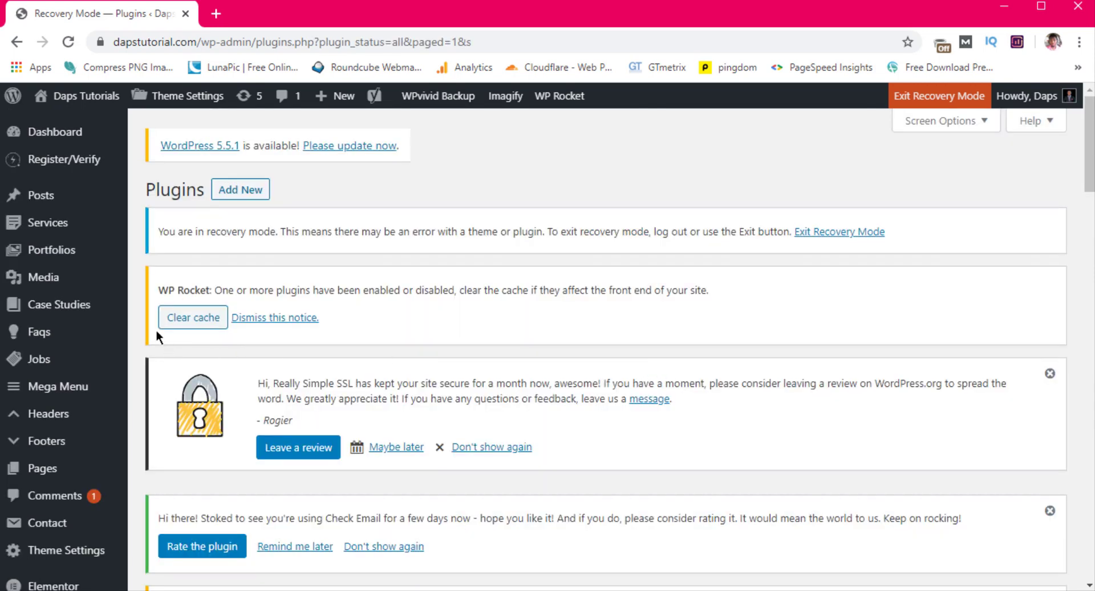
# Clear the WP Rocket cache and exit recovery mode.
pyautogui.click(177, 319)
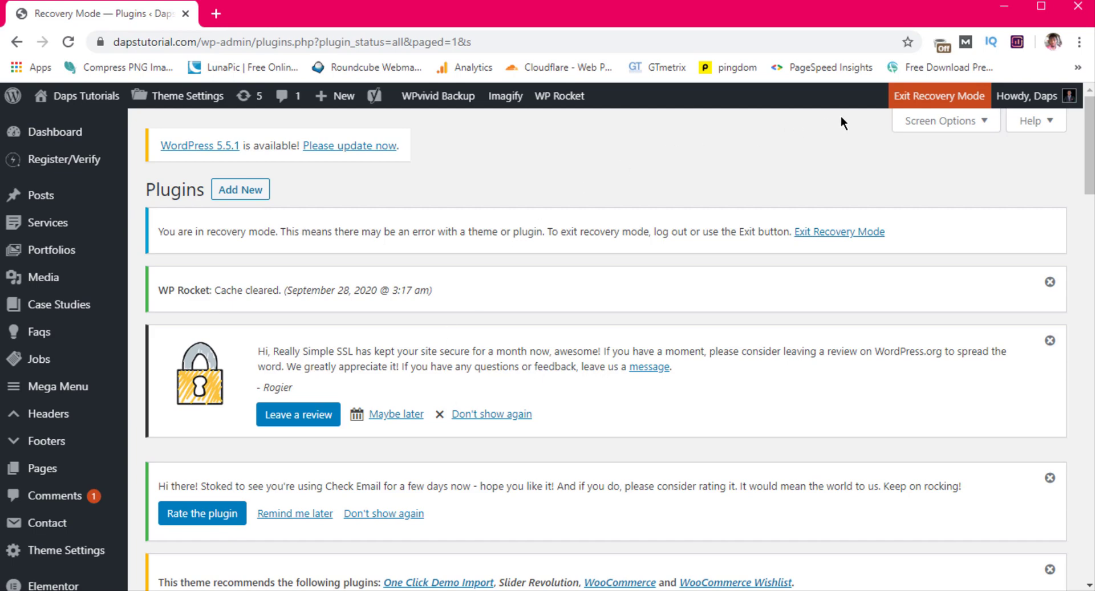
pyautogui.click(924, 103)
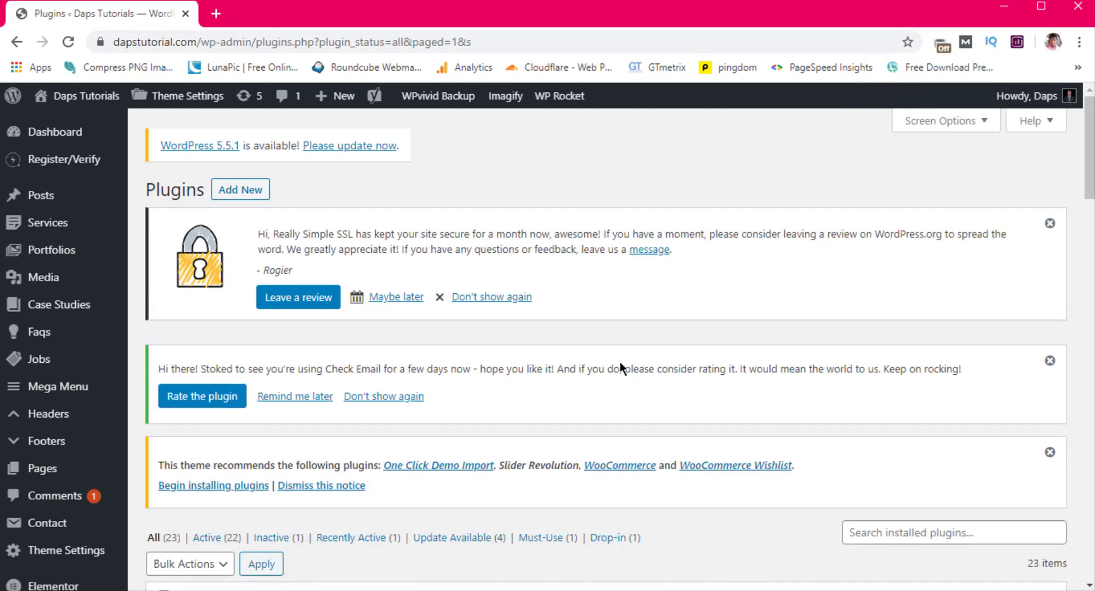
# Open the live site in a new tab to check that it loads, and return to the plugins page.
pyautogui.moveTo(73, 98)
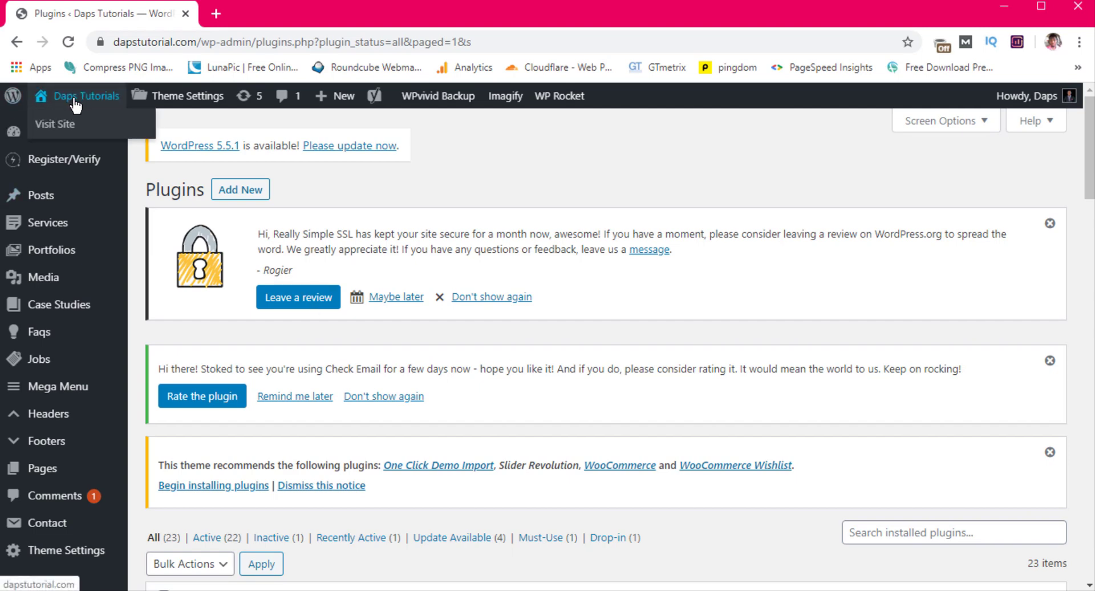
pyautogui.click(62, 126)
pyautogui.click(128, 135)
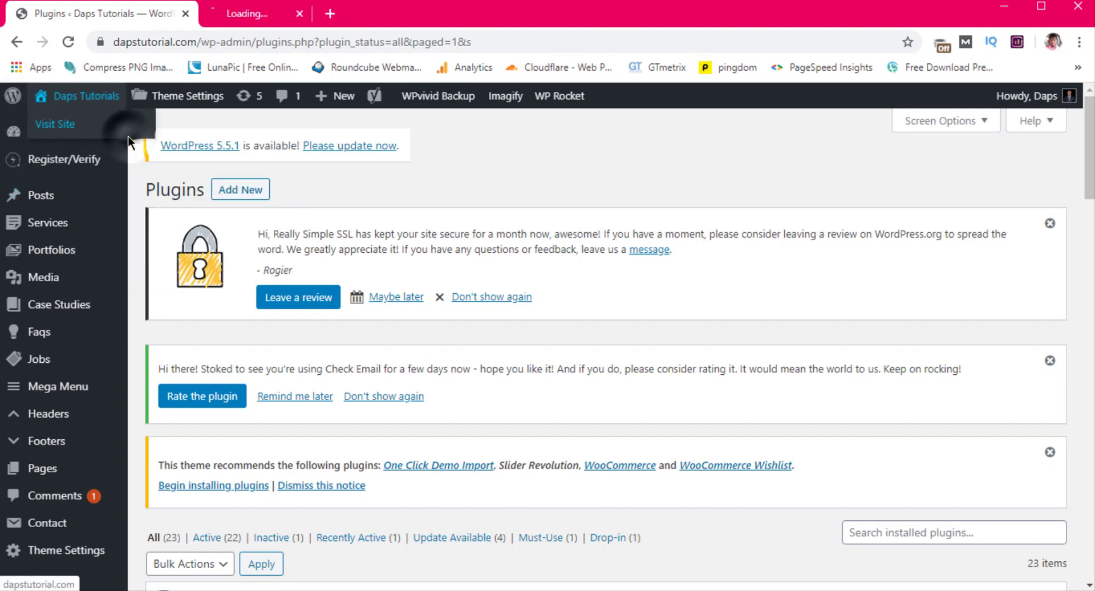
pyautogui.click(284, 10)
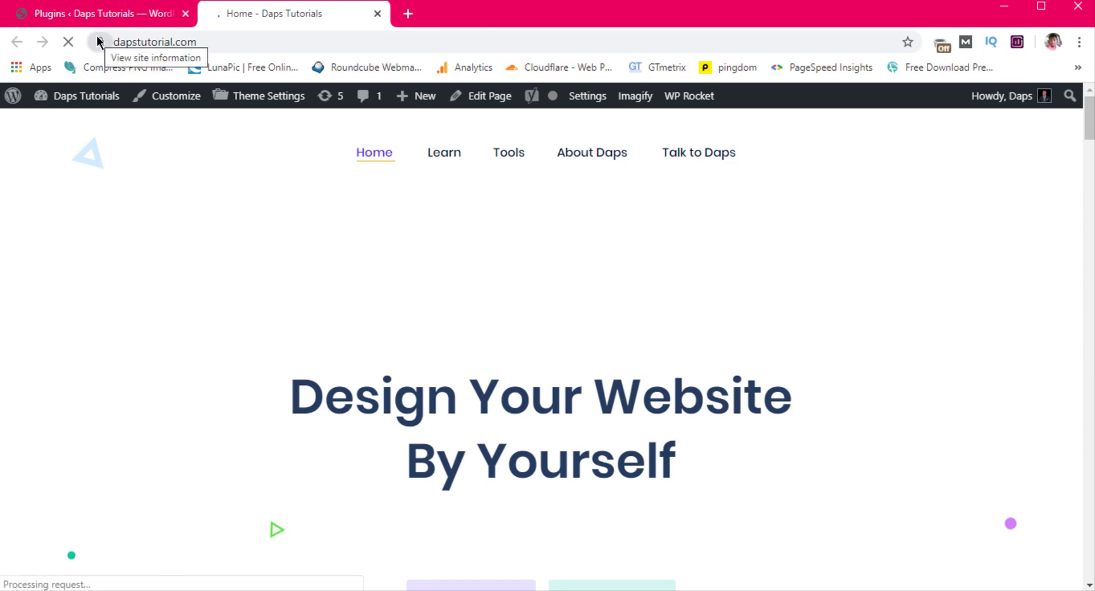
pyautogui.click(87, 13)
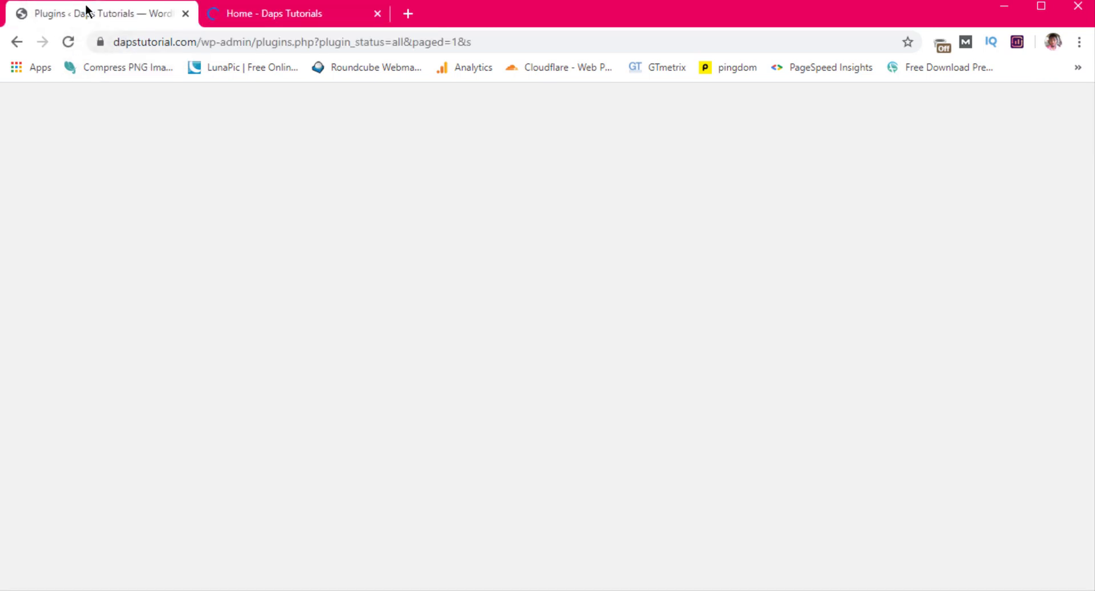